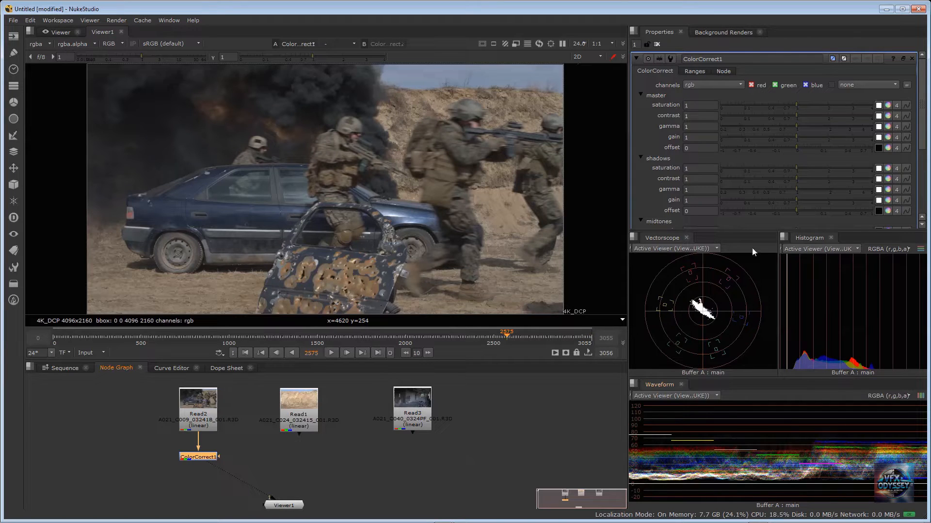
- Close the Vectorscope and Histogram panes and enlarge the Properties pane above the Waveform to show all ColorCorrect1 controls
click(634, 237)
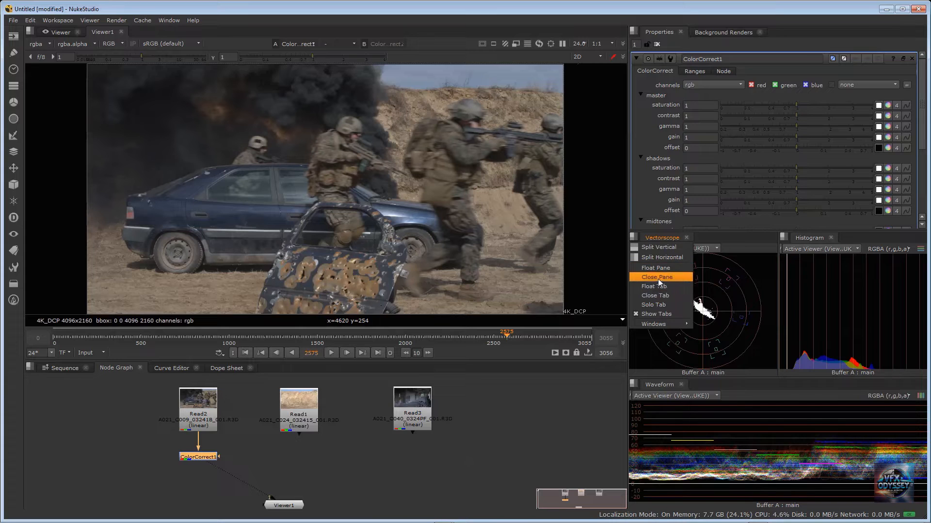
click(658, 278)
click(633, 236)
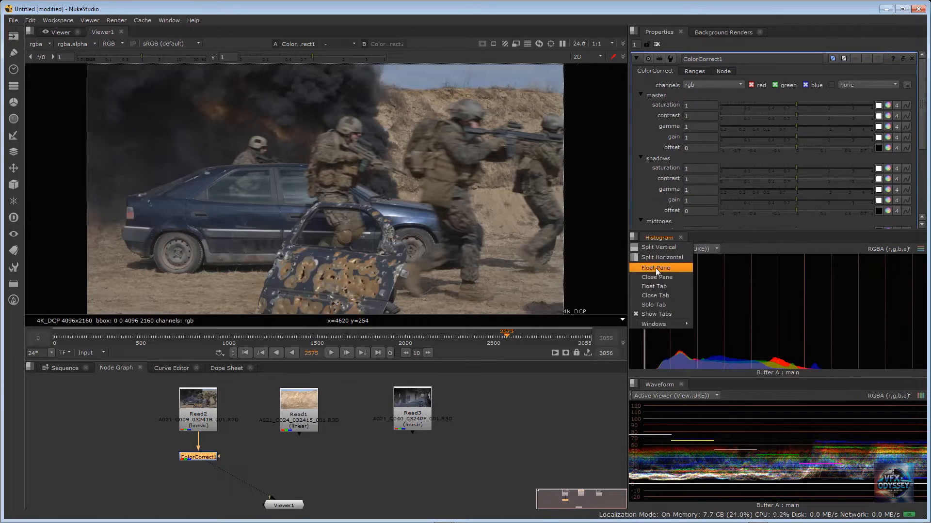
click(661, 276)
drag(667, 321, 667, 352)
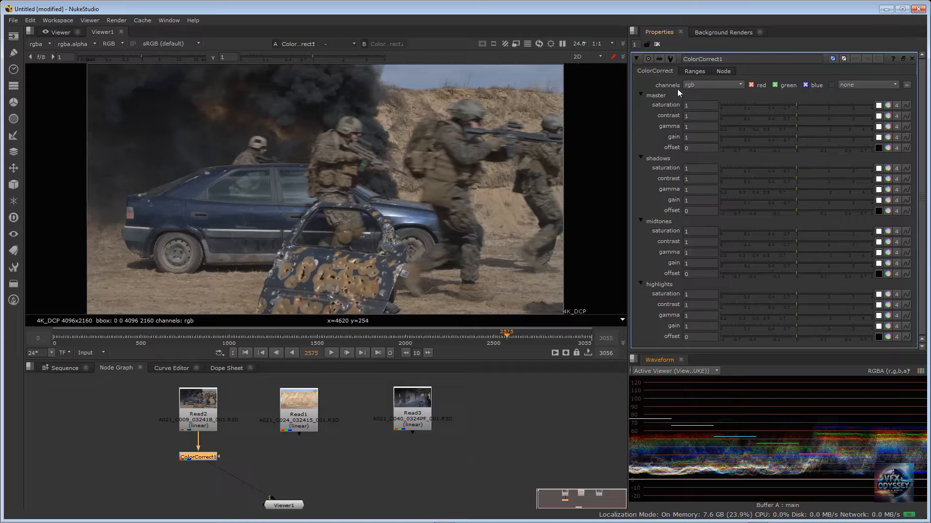
- Show the ColorCorrect1 ranges, pull the highlight curve's upper point in to about x 0.65, and nudge the shadow curve's upper point
click(692, 71)
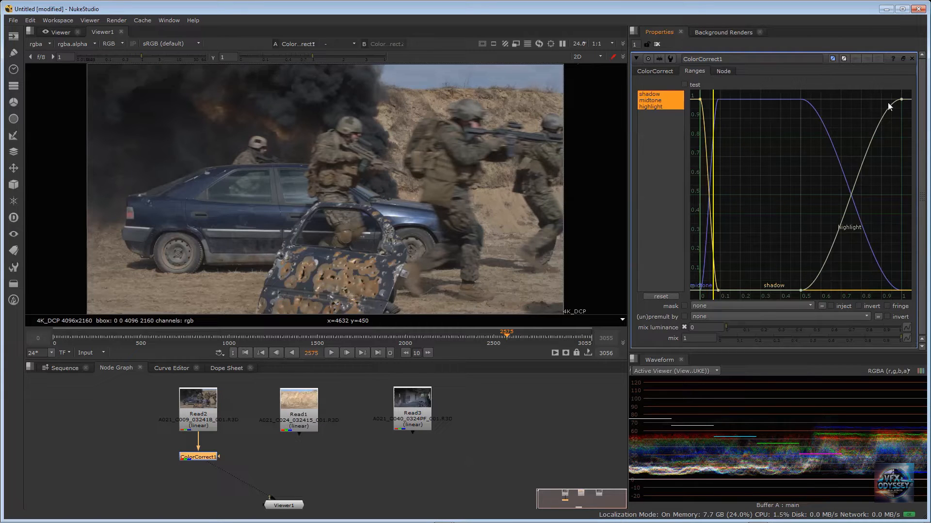
drag(901, 99, 831, 100)
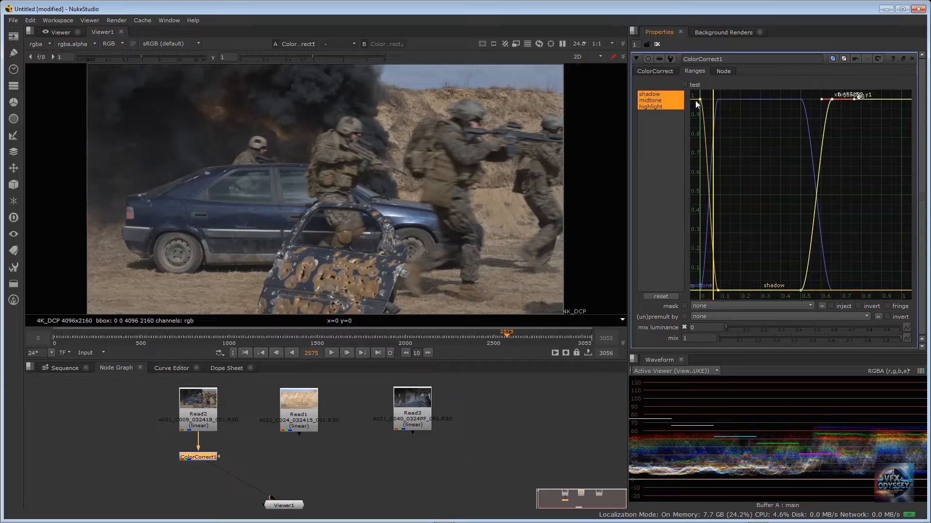
mouse_move(700, 97)
mouse_down()
mouse_move(716, 100)
mouse_move(700, 102)
mouse_up()
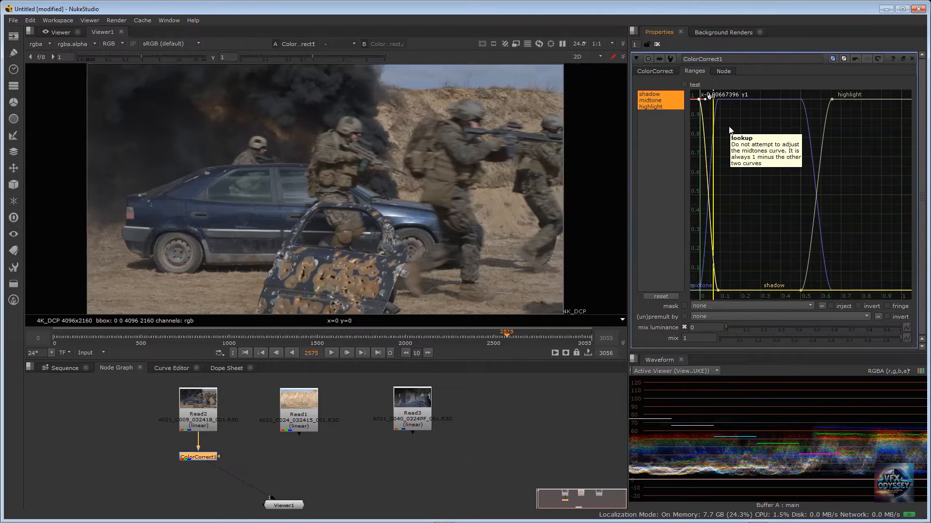
- In the maximized properties, try the highlight curve's upper point between about x 0.52 and 0.66 and set the shadow curve's upper point near x 0
key(space)
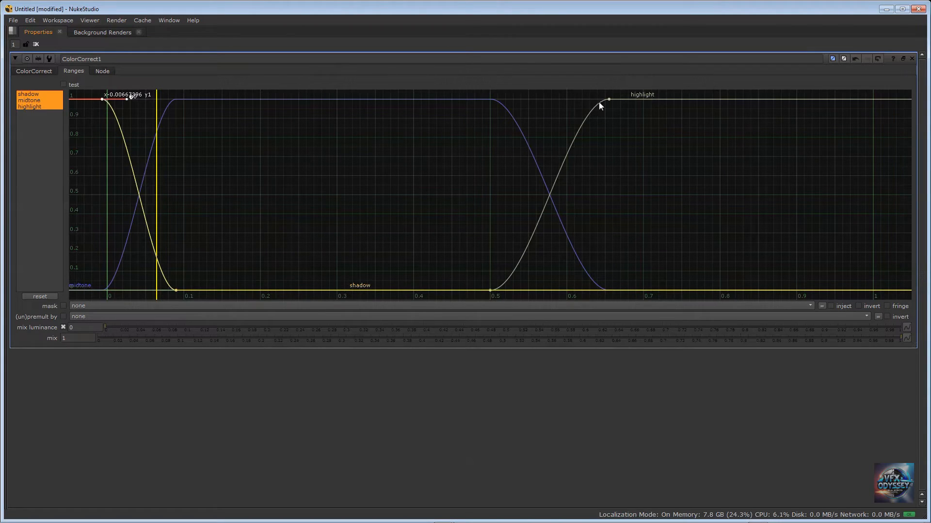
drag(606, 100, 505, 102)
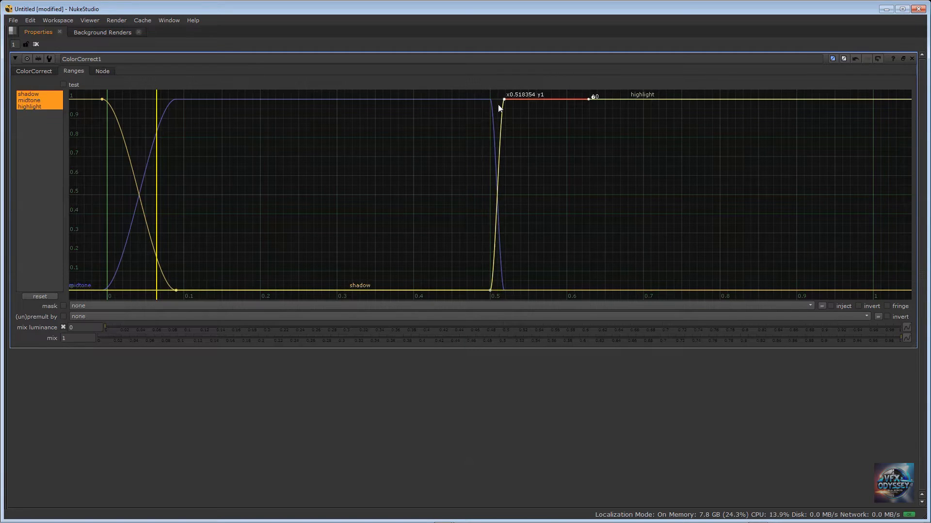
drag(507, 101, 616, 100)
mouse_move(103, 101)
mouse_down()
mouse_move(176, 99)
mouse_move(106, 94)
mouse_up()
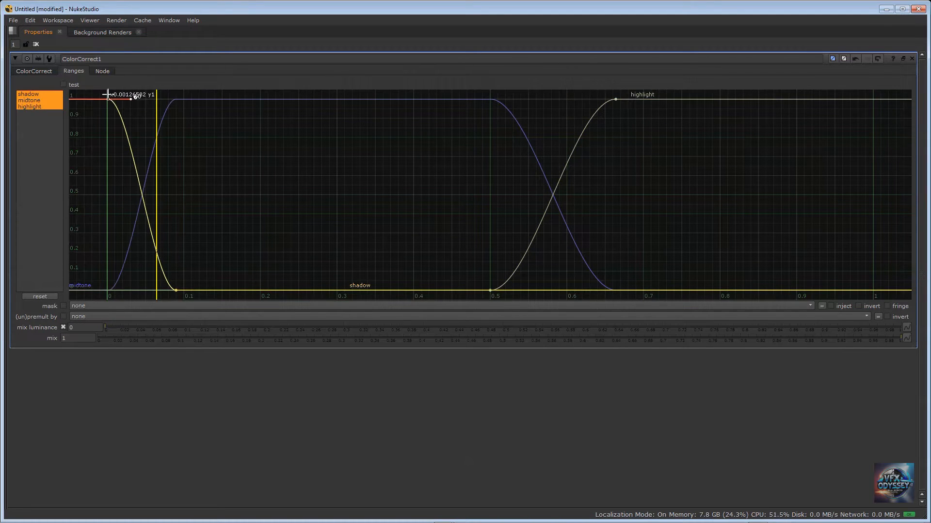
click(487, 103)
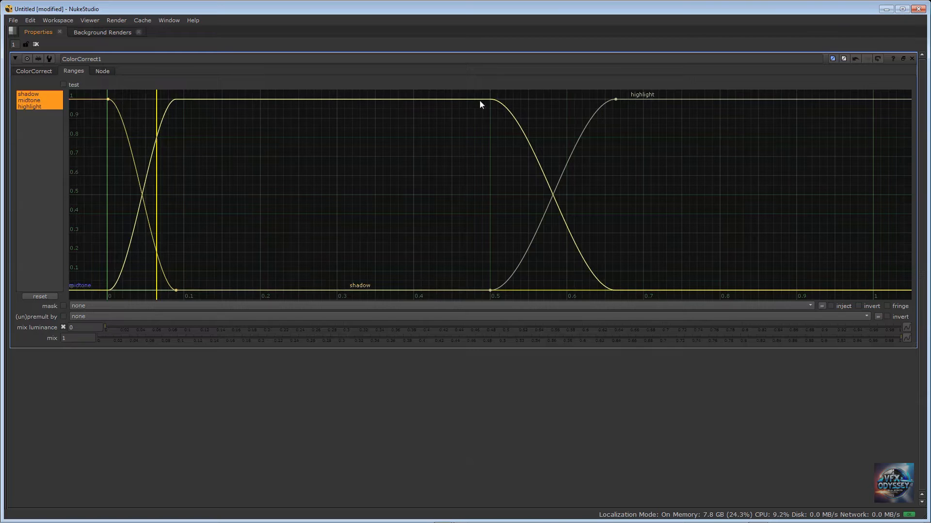
- Try moving the highlight curve's upper point to about x 0.57 and revert the range curve changes
scroll(99, 280, down, 4)
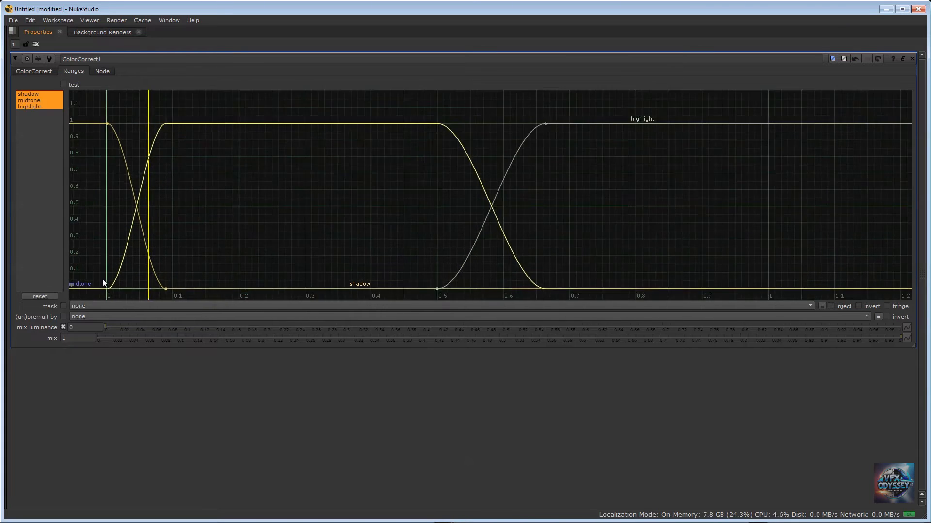
click(92, 287)
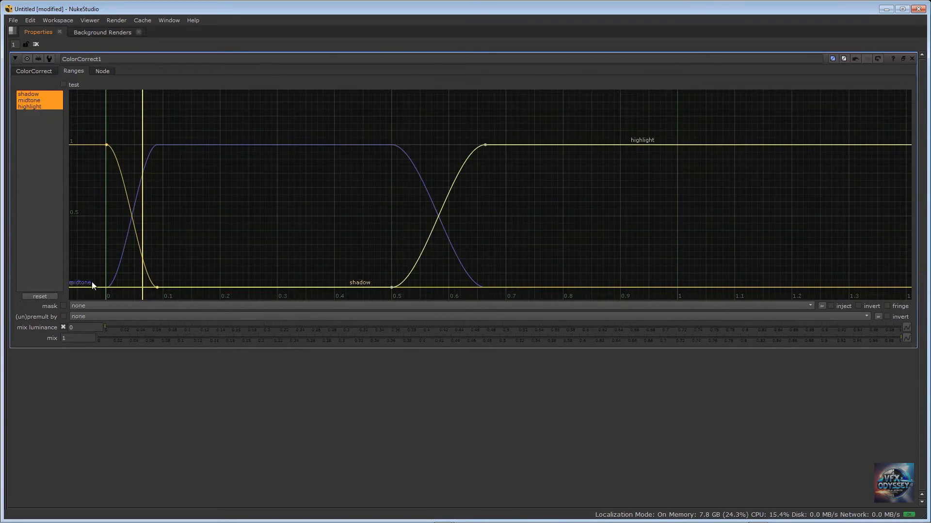
click(390, 287)
mouse_move(423, 293)
mouse_down()
mouse_move(412, 291)
mouse_move(415, 301)
mouse_move(408, 251)
mouse_move(404, 298)
mouse_move(406, 272)
mouse_move(405, 290)
mouse_up()
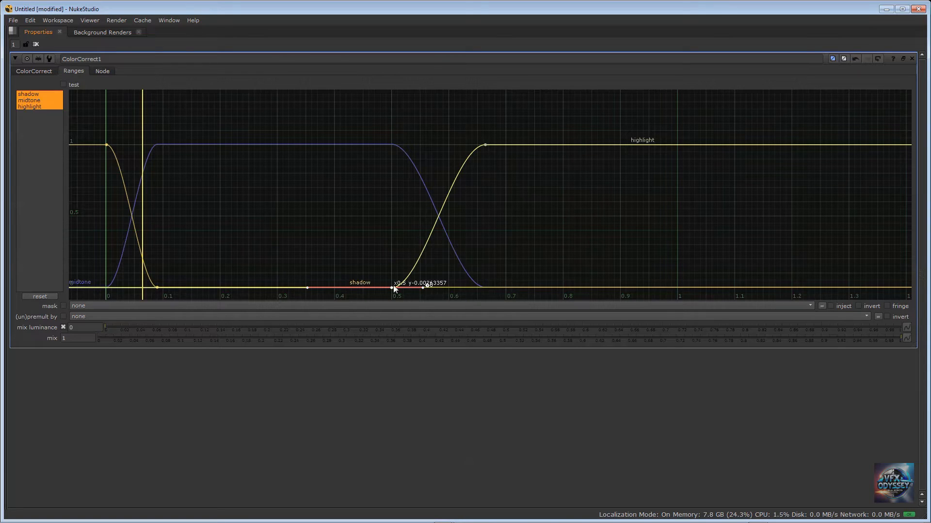
drag(484, 144, 392, 144)
drag(451, 144, 430, 144)
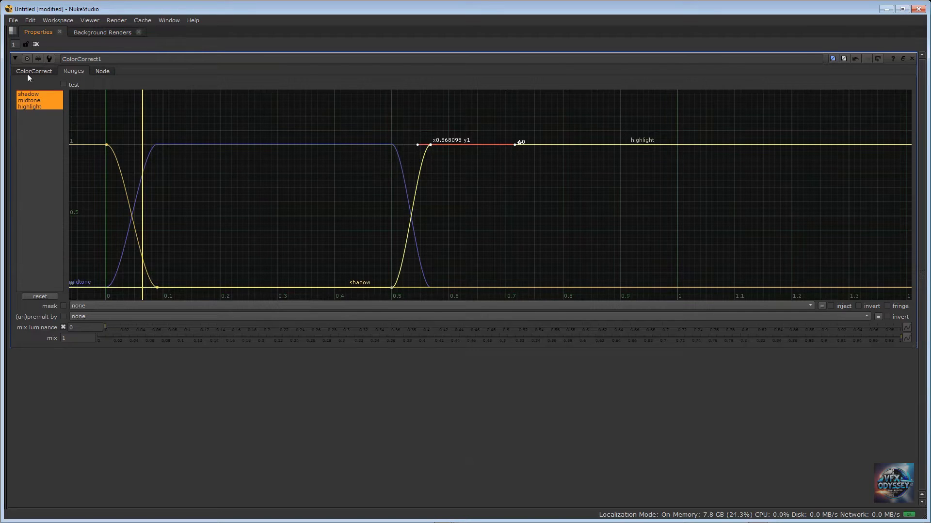
click(877, 59)
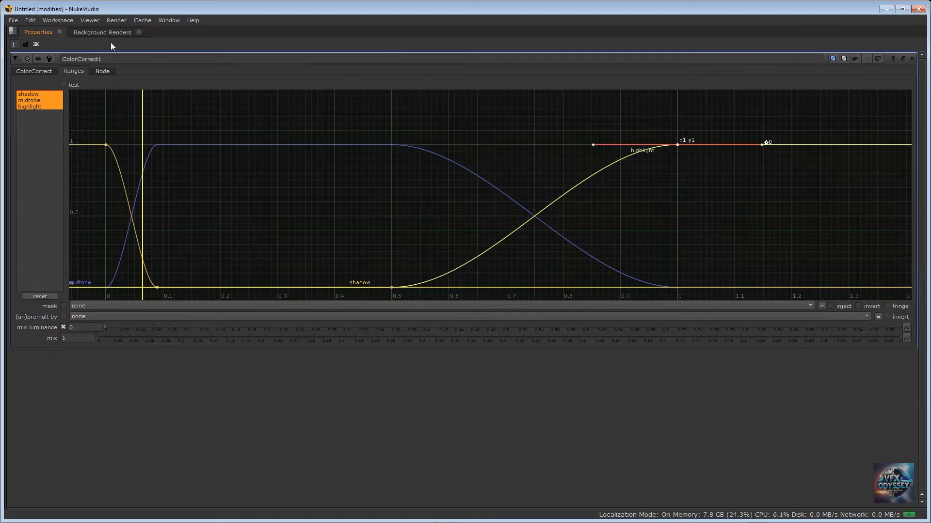
- Return to the ColorCorrect1 sliders in the full workspace layout and go to frame 2227
click(34, 74)
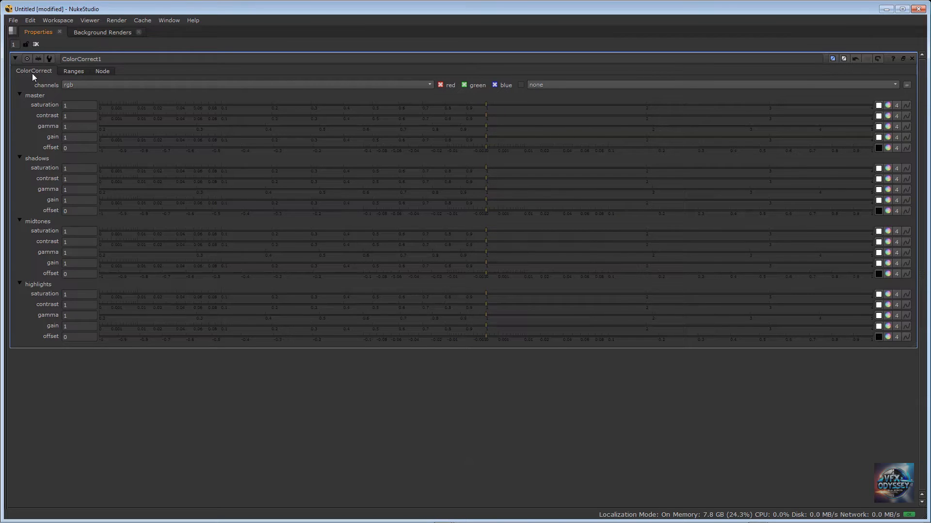
key(space)
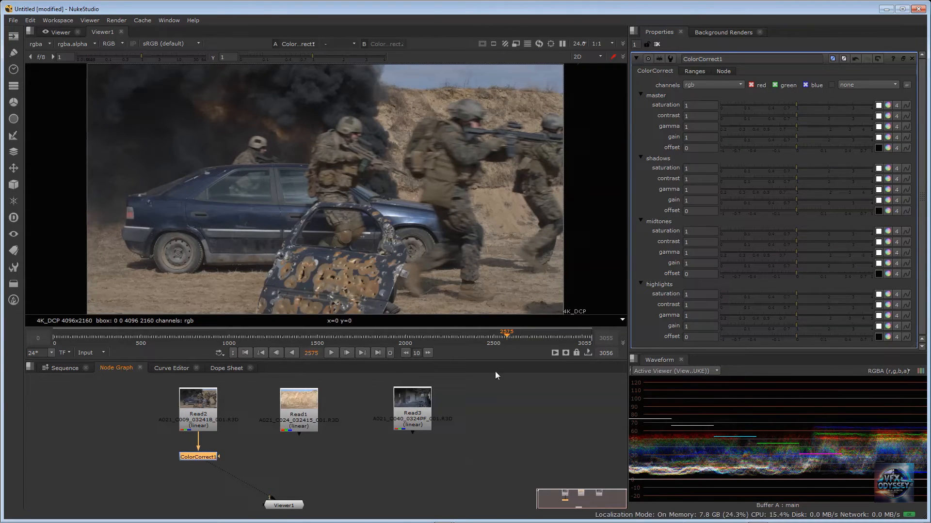
click(476, 334)
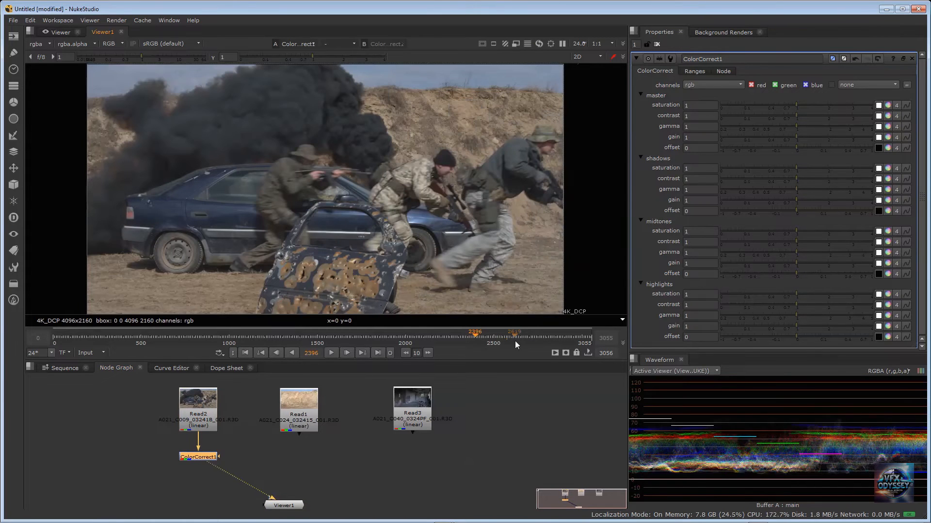
click(466, 335)
text(2227)
key(Return)
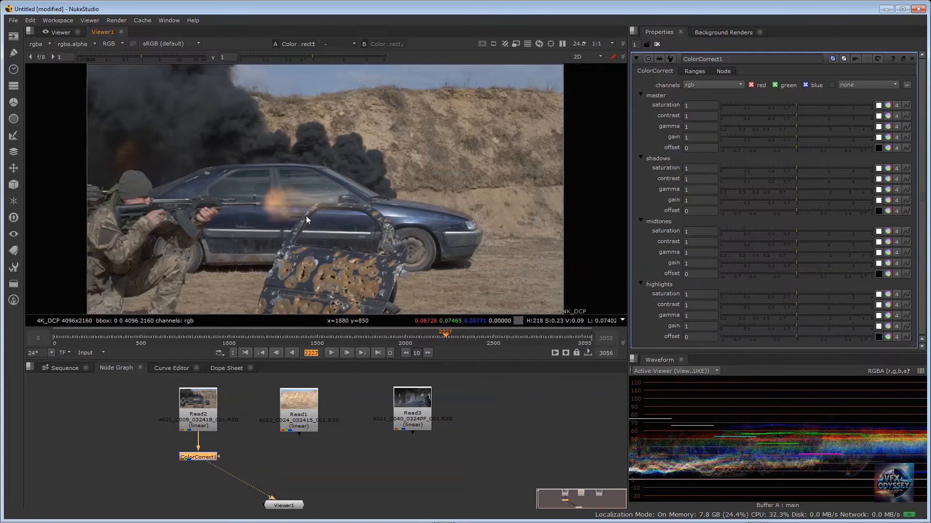
- Try a master saturation of 1.14 on ColorCorrect1 and reset its knobs
drag(195, 457, 199, 455)
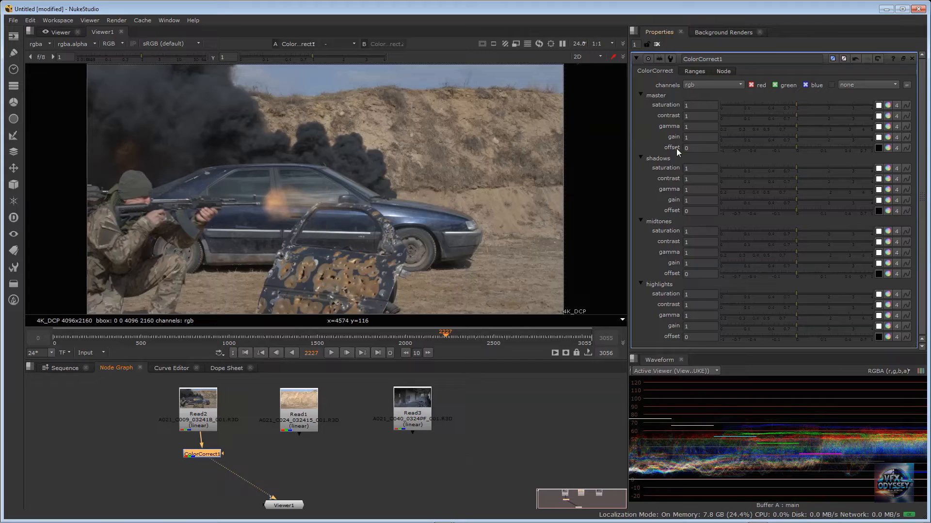
click(642, 94)
click(641, 94)
mouse_move(796, 106)
mouse_down()
mouse_move(824, 104)
mouse_move(801, 106)
mouse_up()
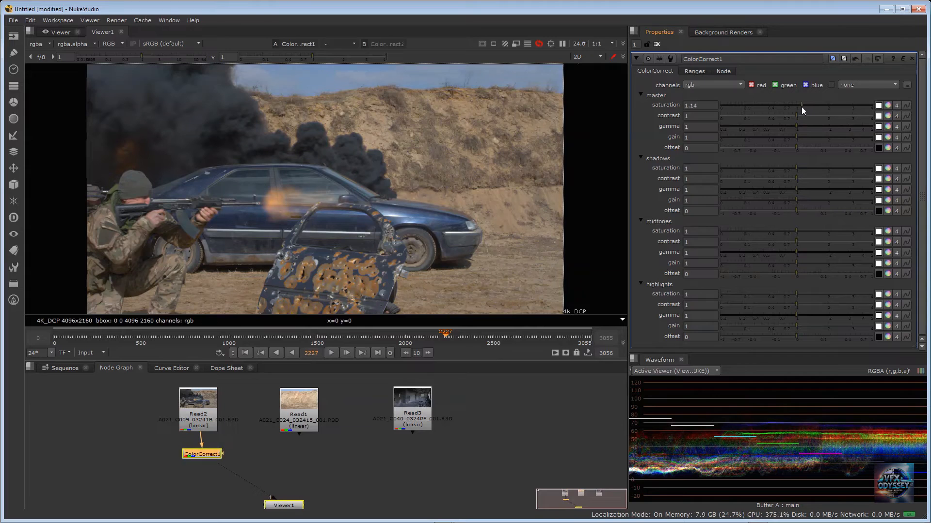
right_click(635, 107)
click(671, 123)
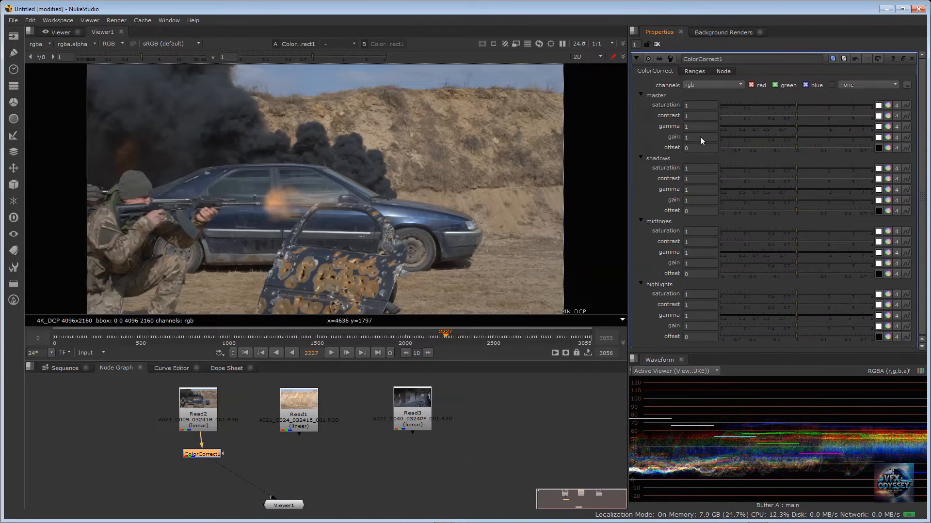
- Try a master contrast of 1.54 on ColorCorrect1 and reset its knobs
click(794, 115)
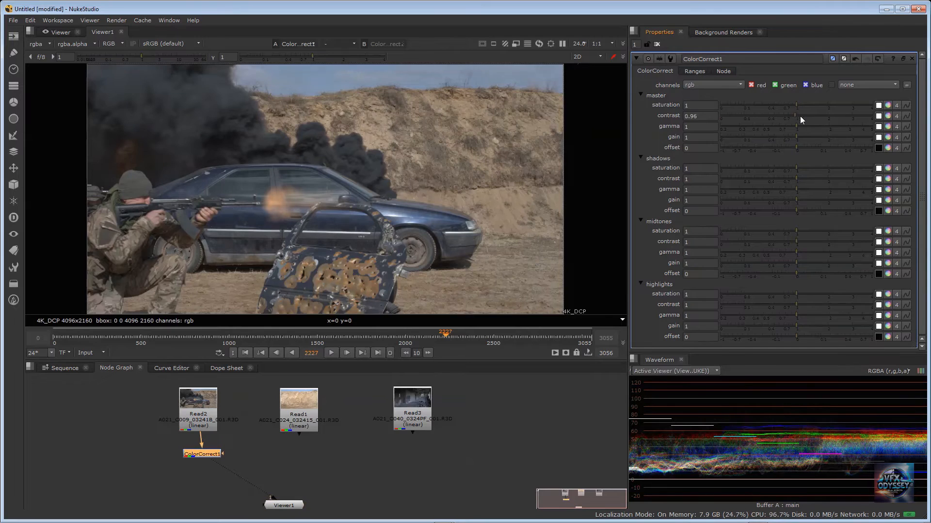
drag(807, 115, 814, 116)
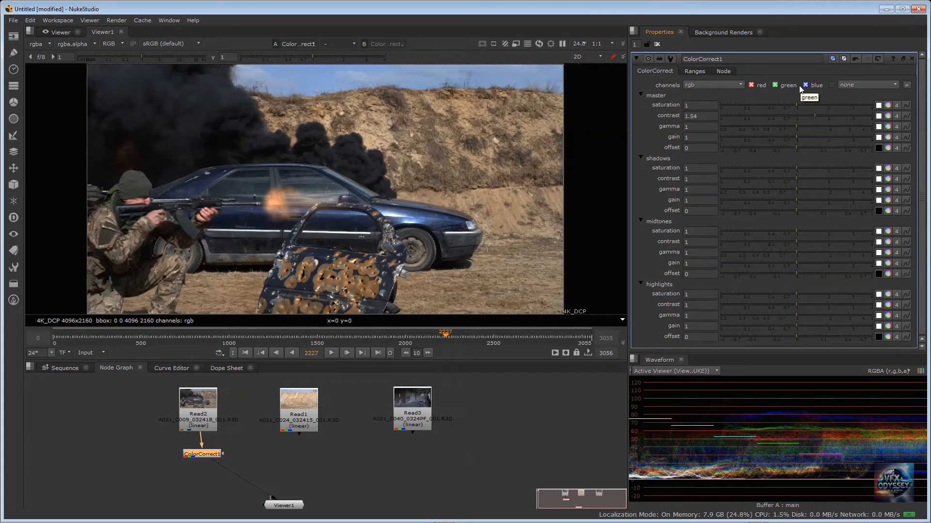
right_click(642, 127)
click(679, 152)
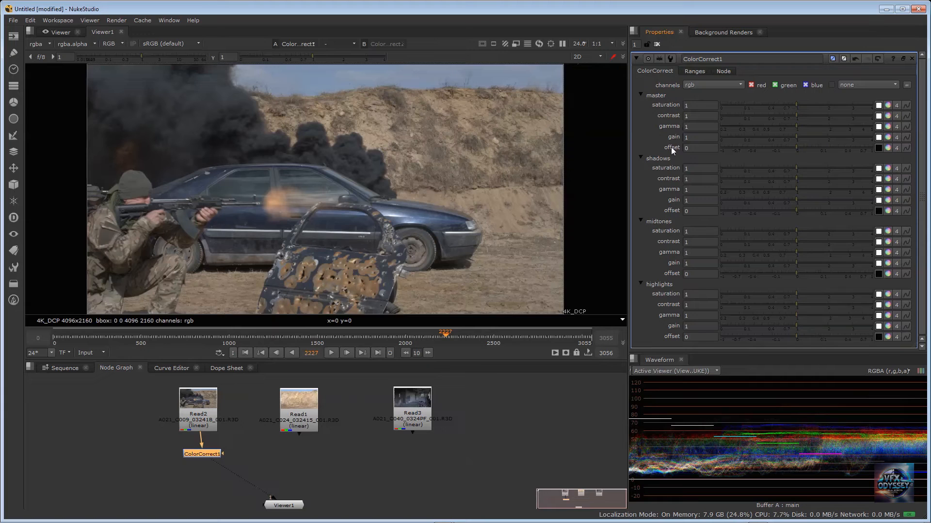
- Collapse the master group so only the shadows, midtones and highlights controls are expanded
click(641, 94)
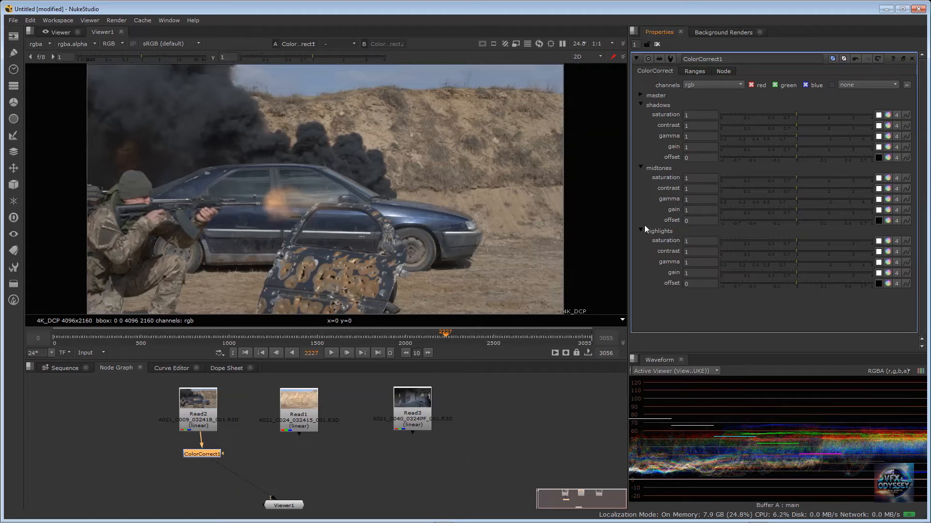
click(640, 95)
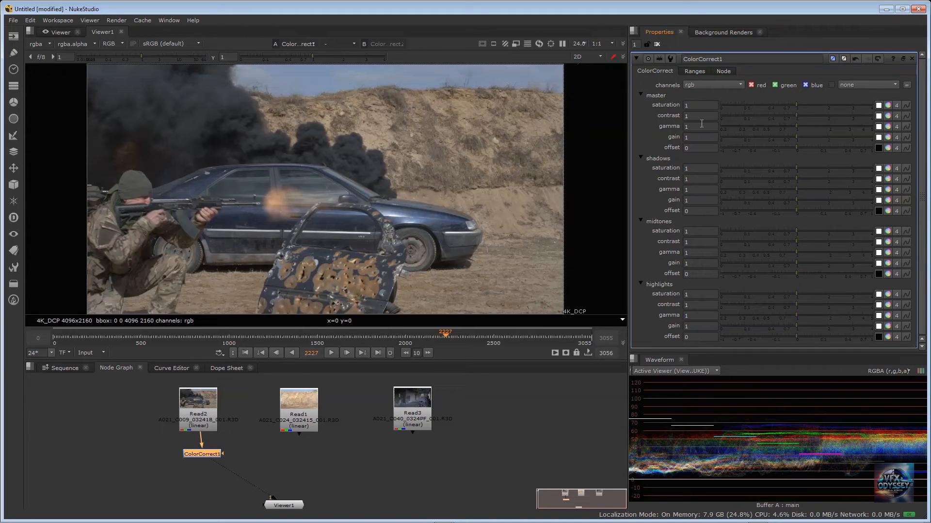
click(640, 95)
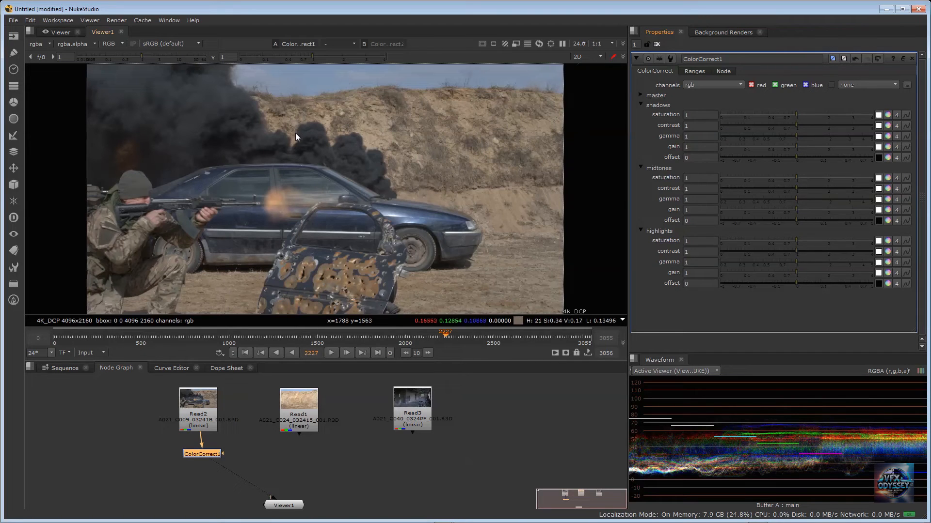
- Examine the R3D color settings of the Read2 node and reopen the ColorCorrect1 properties
double_click(191, 400)
scroll(778, 225, down, 5)
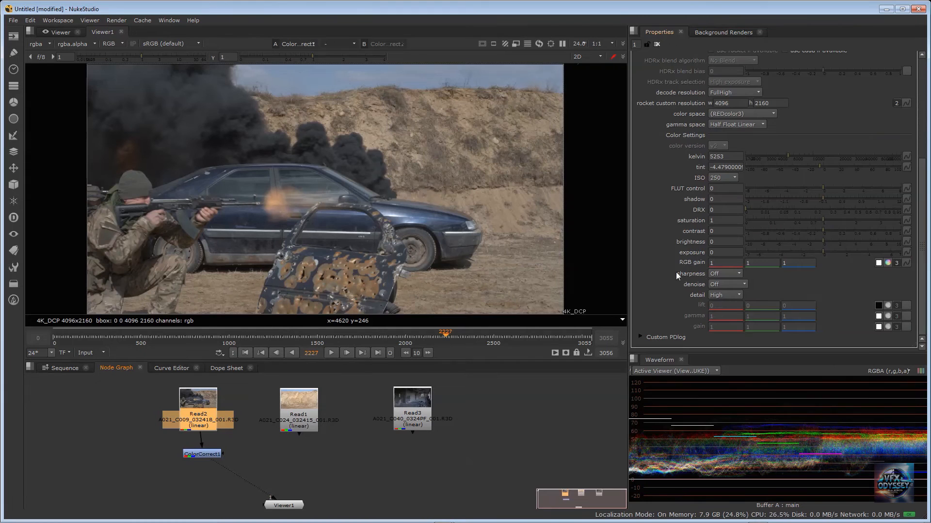
double_click(199, 454)
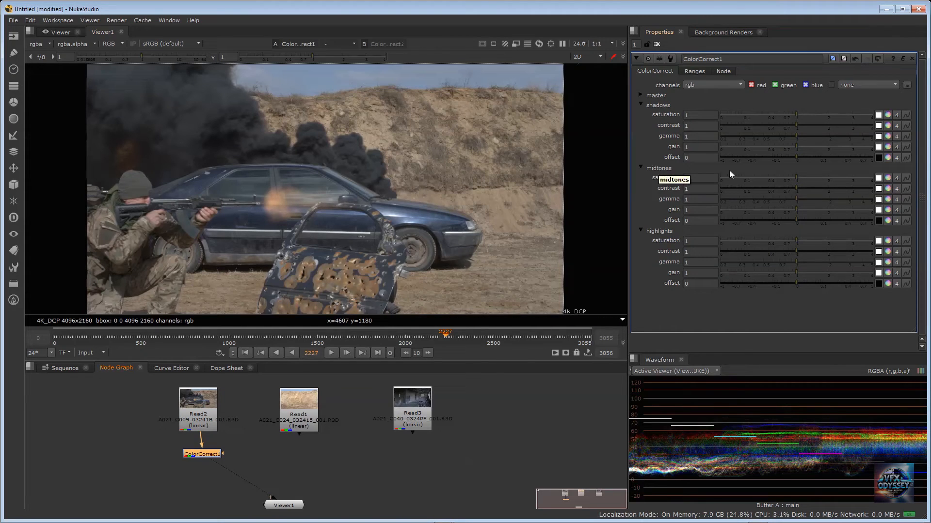
- Try a midtones saturation of 0.9 and reset the ColorCorrect1 knobs to default
click(793, 180)
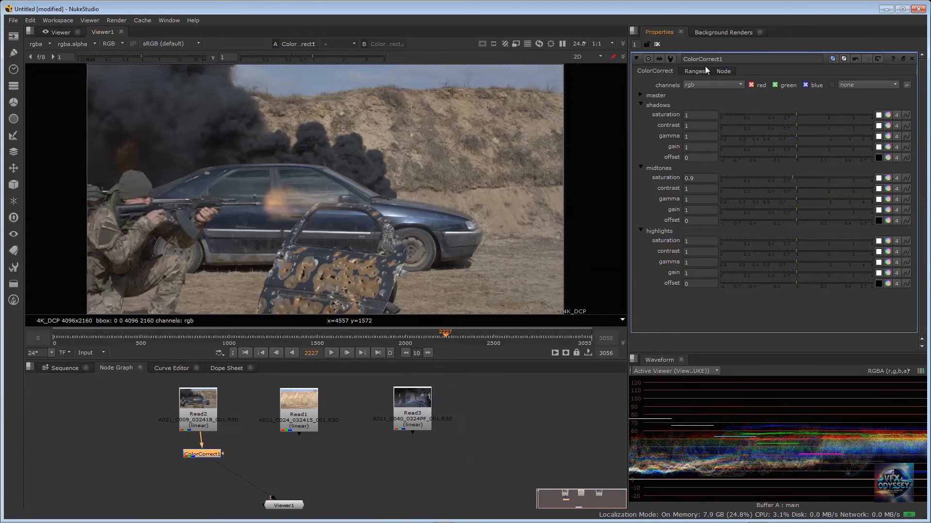
right_click(646, 142)
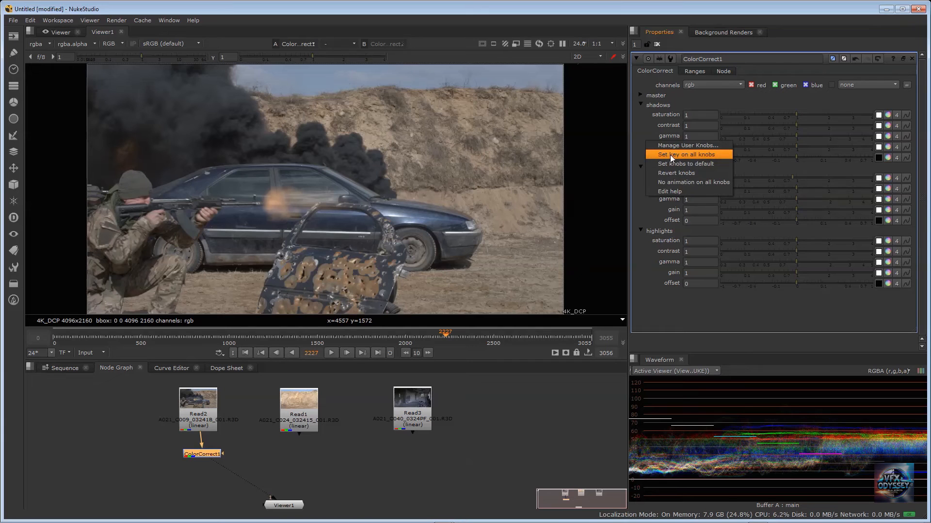
click(670, 163)
- Examine ColorCorrect1's shadow, midtone and highlight range curves against the tones of the image in the viewer
click(694, 71)
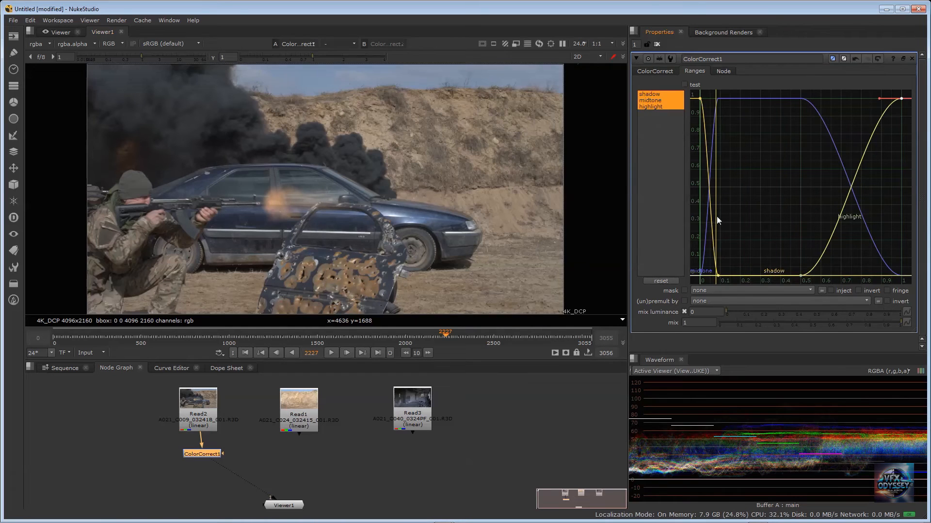
click(653, 71)
click(700, 72)
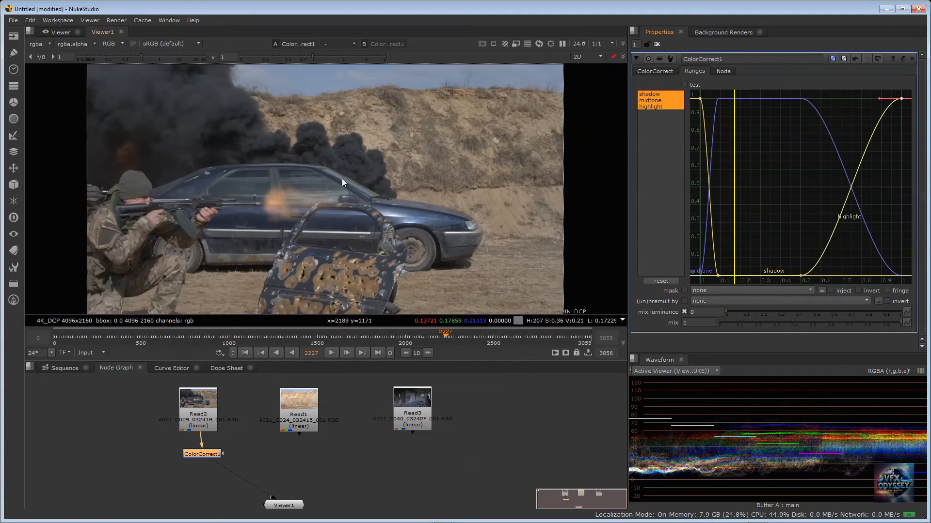
- Set the ISO in the Read2 node's R3D color settings to 800
double_click(192, 394)
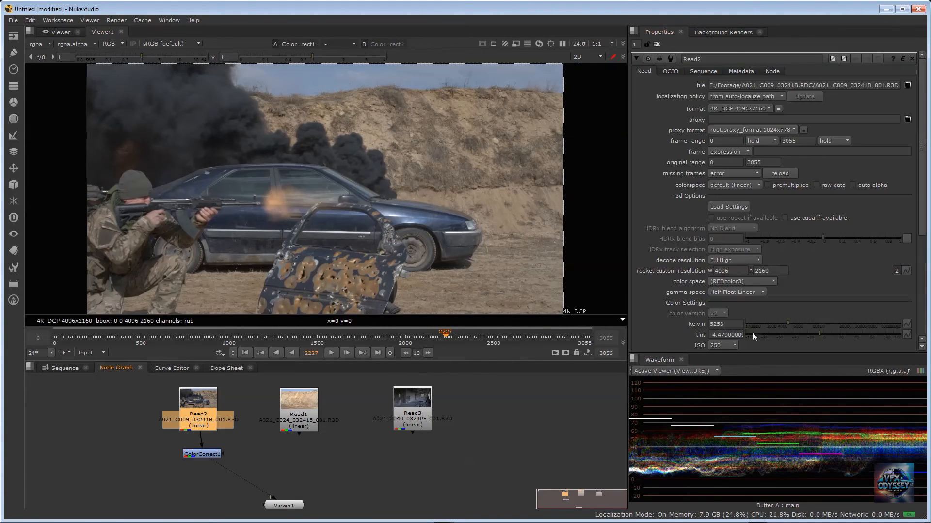
scroll(756, 261, down, 5)
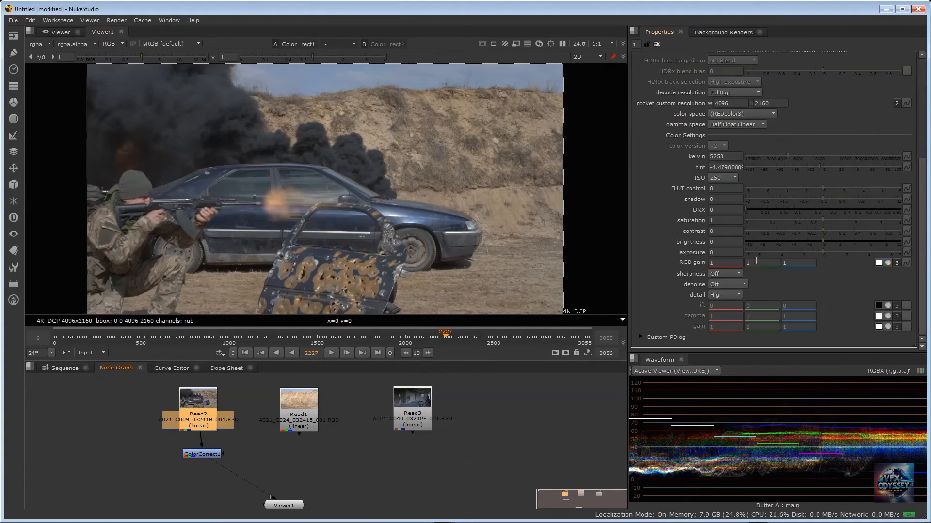
click(723, 178)
click(726, 225)
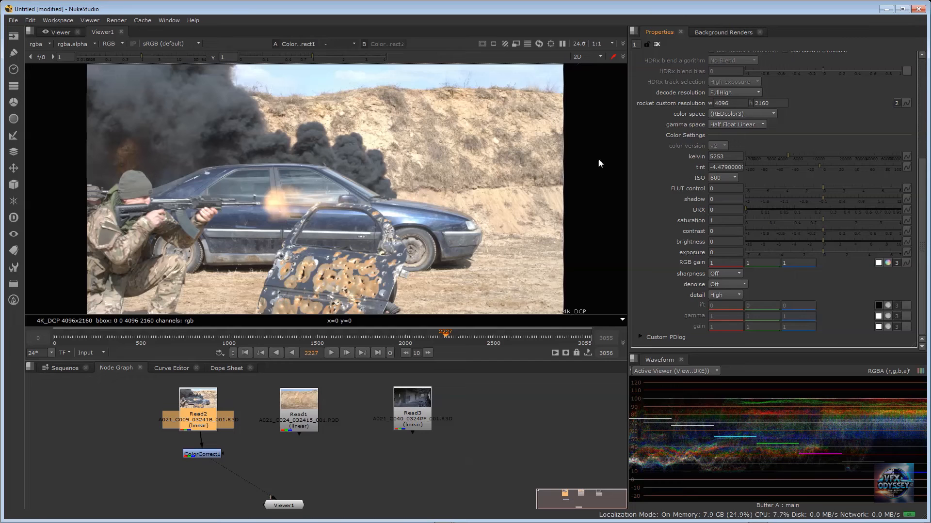
- Reopen ColorCorrect1, examine its range curves against the image tones, and return to the shadows, midtones and highlights controls
click(207, 454)
double_click(207, 454)
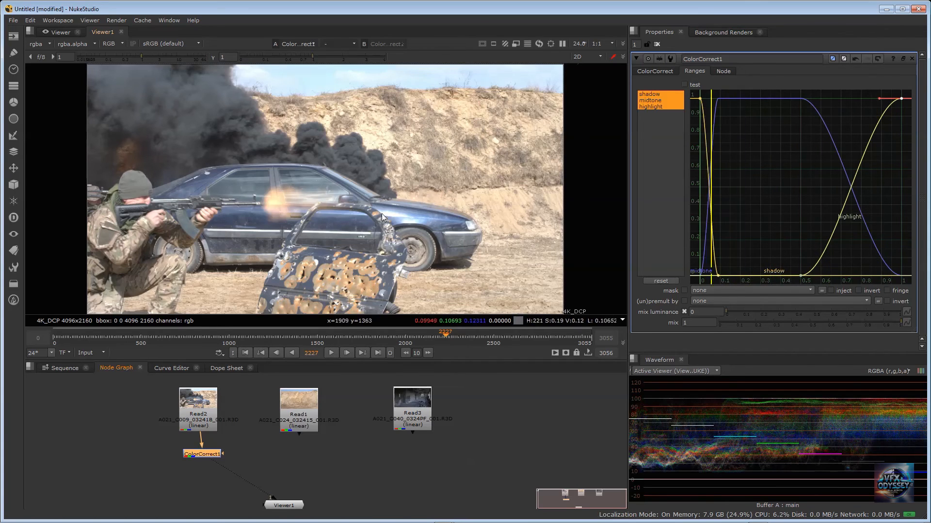
click(648, 70)
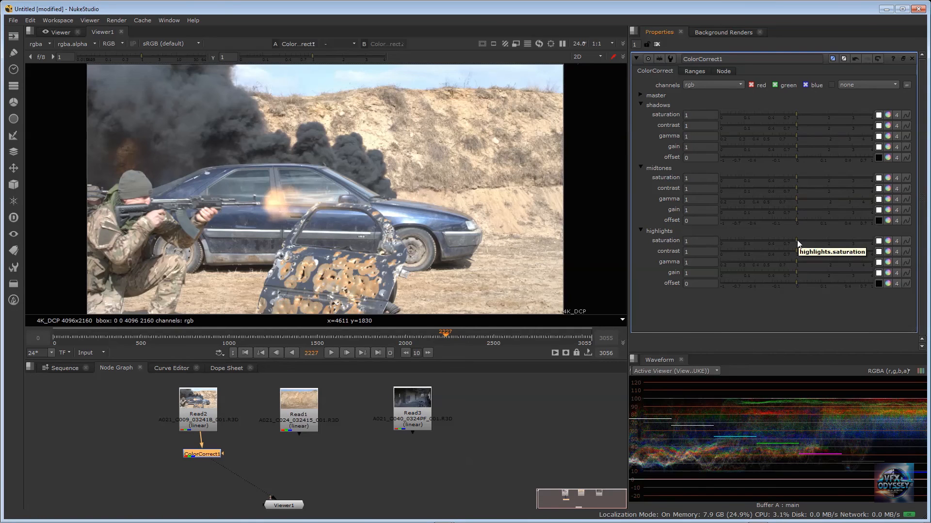
- Try a highlights saturation of 0.006 with highlights contrast between 3.75 and 2.24, and reset ColorCorrect1's knobs to default
drag(797, 241, 730, 245)
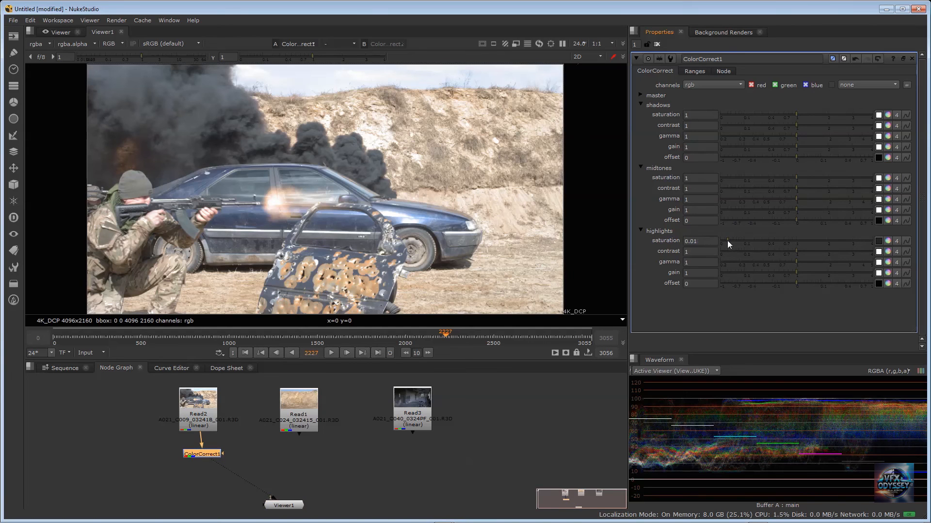
drag(727, 241, 725, 241)
drag(795, 251, 868, 247)
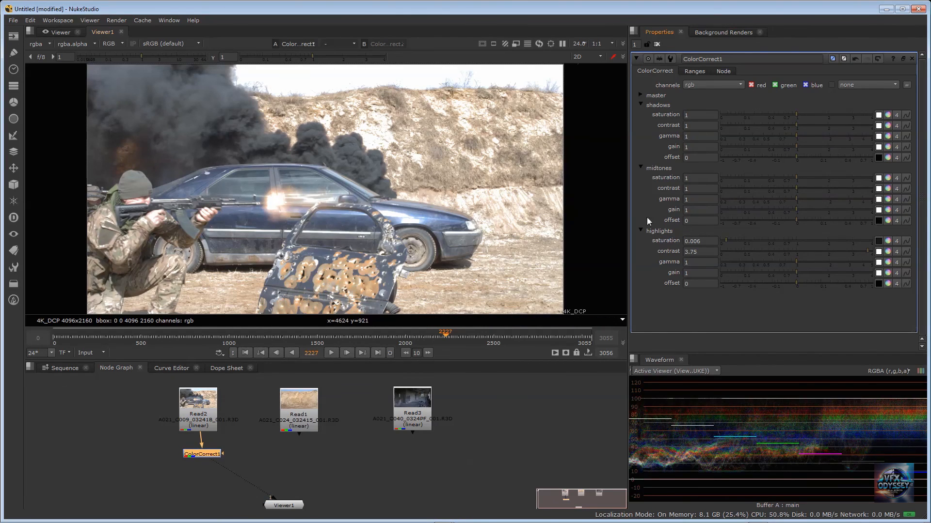
drag(867, 251, 857, 251)
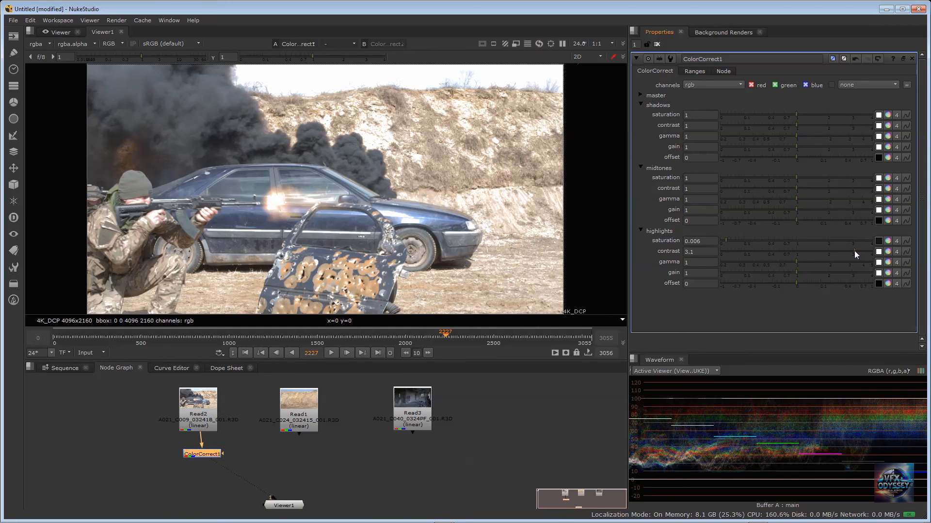
drag(851, 254, 833, 251)
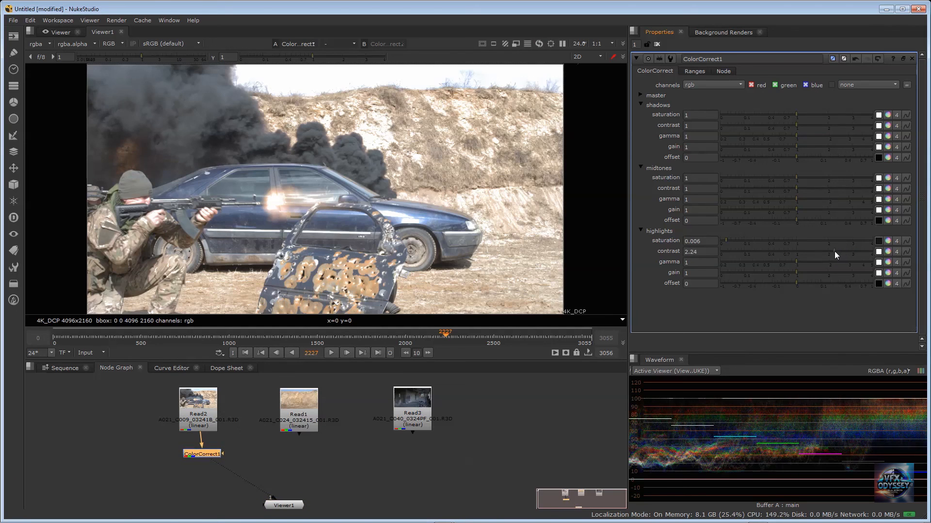
right_click(636, 196)
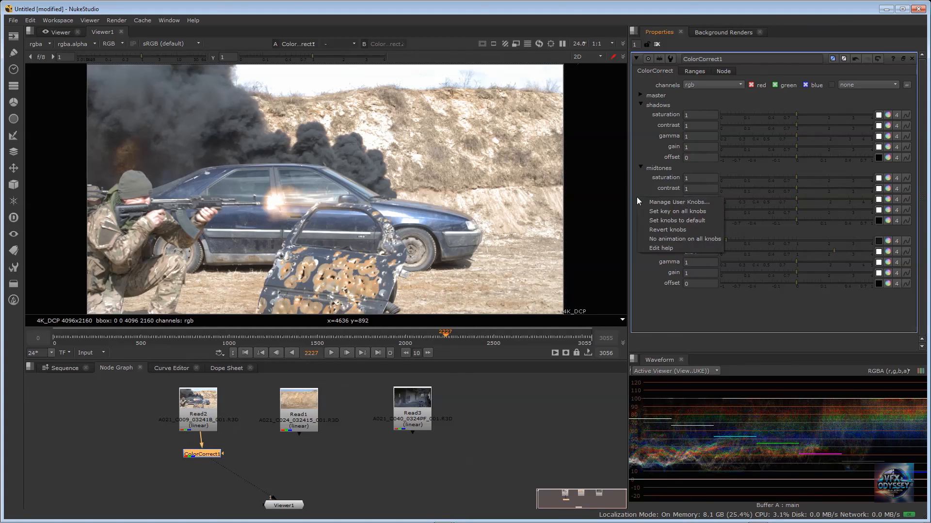
click(673, 220)
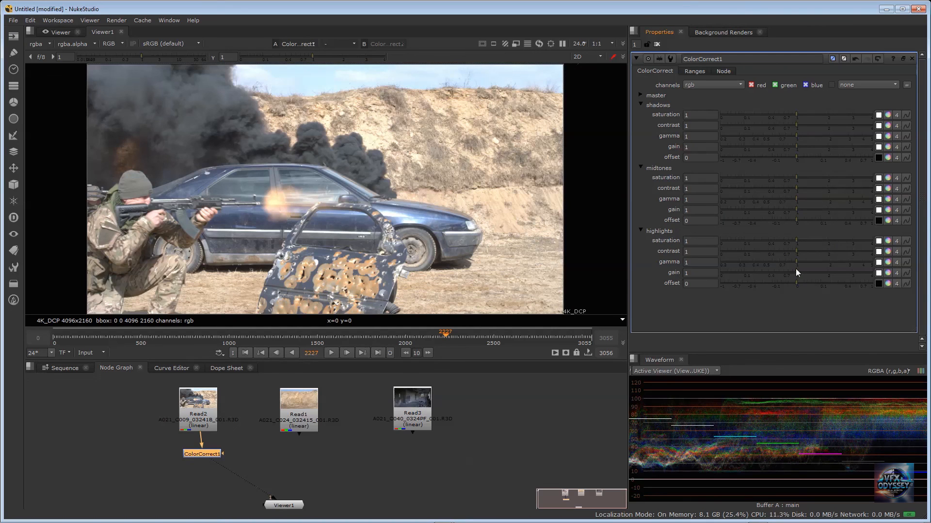
- Raise ColorCorrect1's highlights gain to 1.26
mouse_move(795, 272)
mouse_down()
mouse_move(728, 275)
mouse_move(766, 264)
mouse_move(805, 268)
mouse_up()
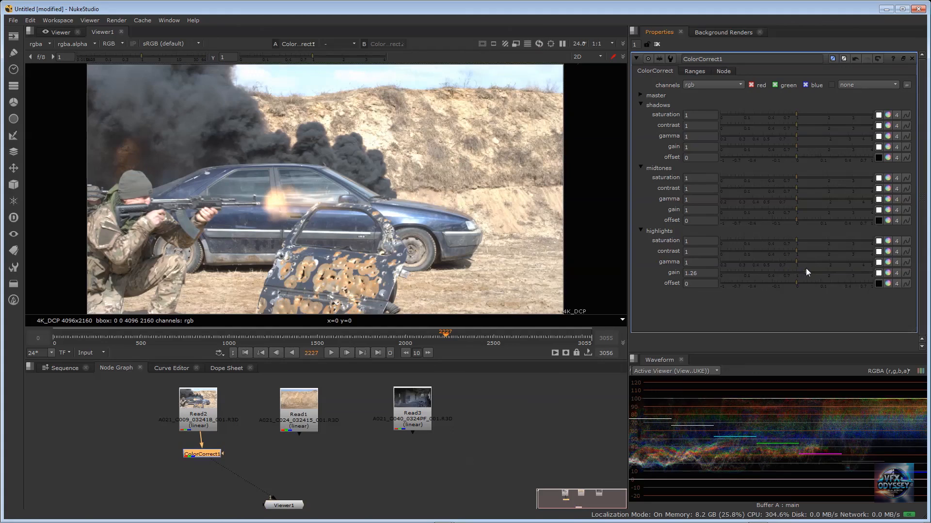